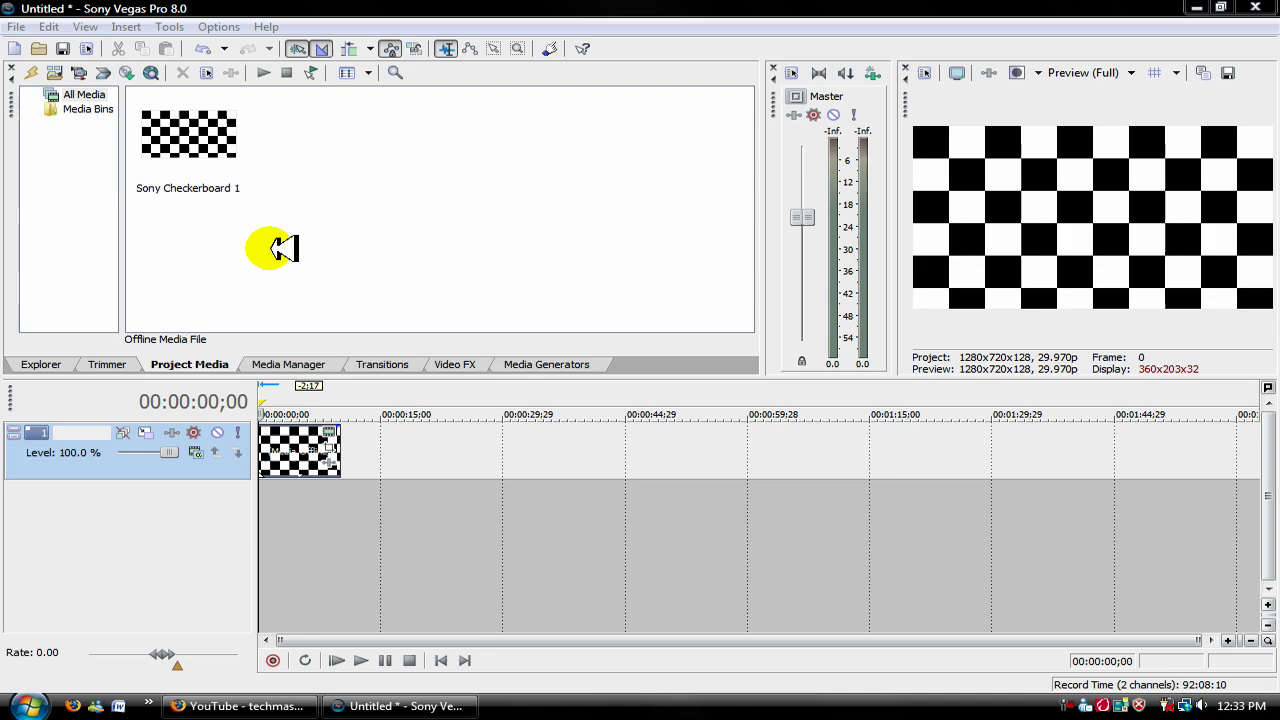
Select the Sony Checkerboard 1 generated media clip in the project
{"action": "left_click", "coordinate": [279, 165]}
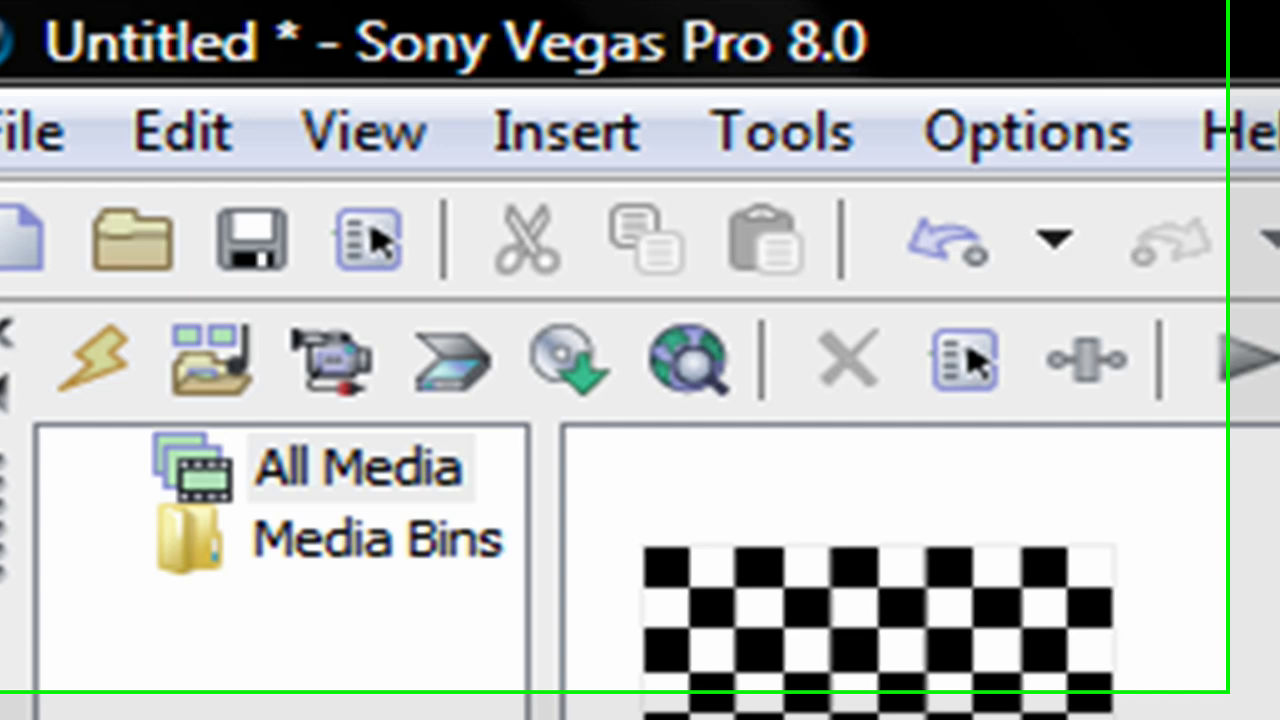
Open File > Properties and check the project size is 1280 wide by 720 high
{"action": "left_click", "coordinate": [15, 120]}
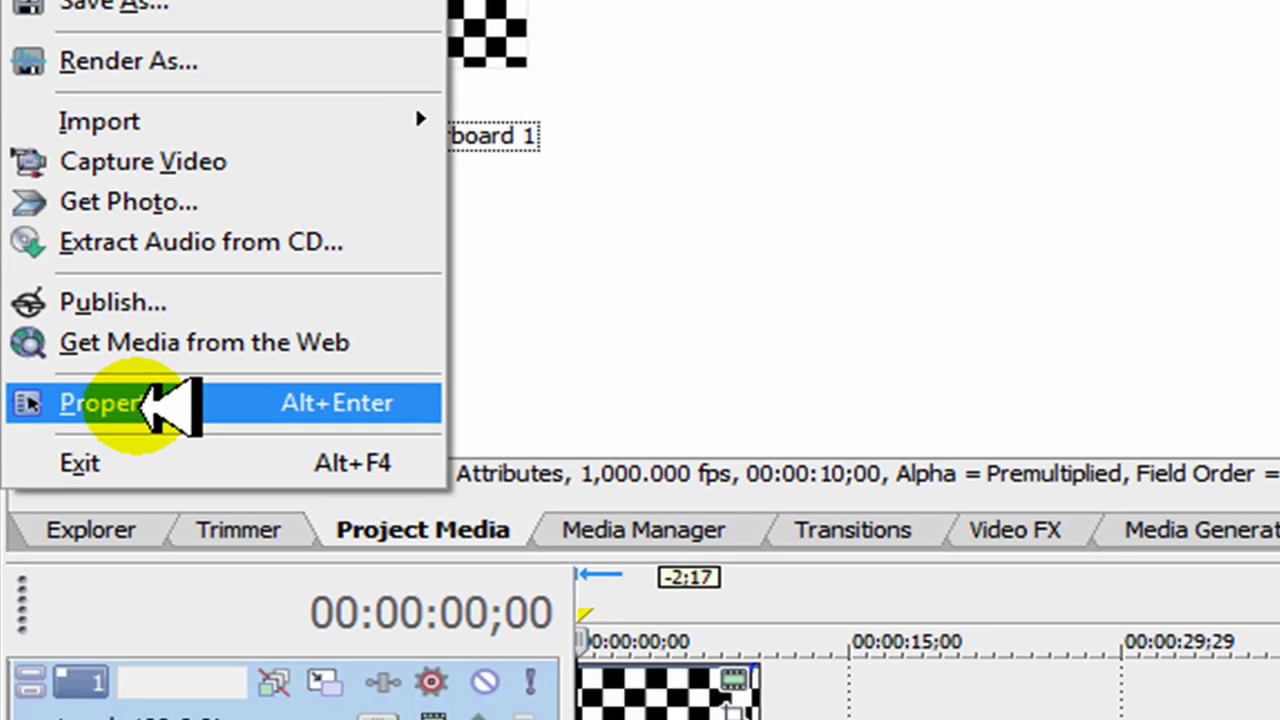
{"action": "left_click", "coordinate": [175, 448]}
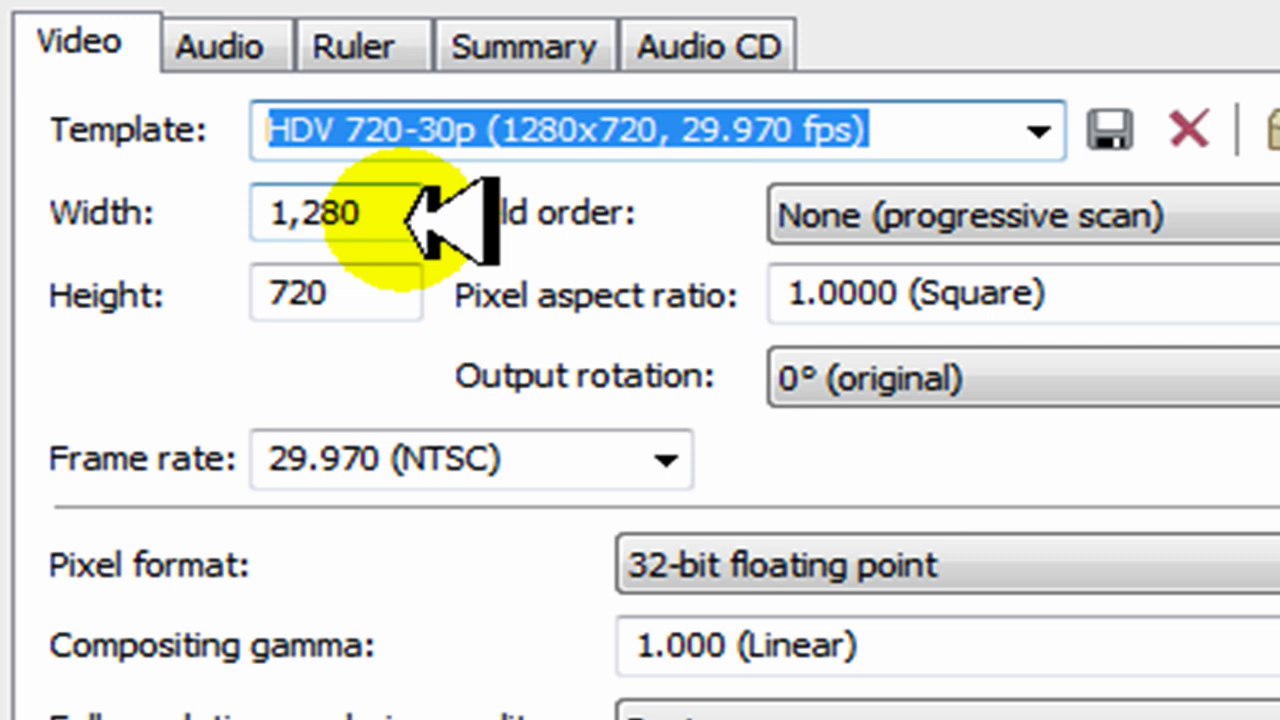
{"action": "left_click_drag", "start_coordinate": [400, 214], "coordinate": [80, 200]}
{"action": "left_click_drag", "start_coordinate": [157, 206], "coordinate": [371, 214]}
{"action": "left_click", "coordinate": [398, 207]}
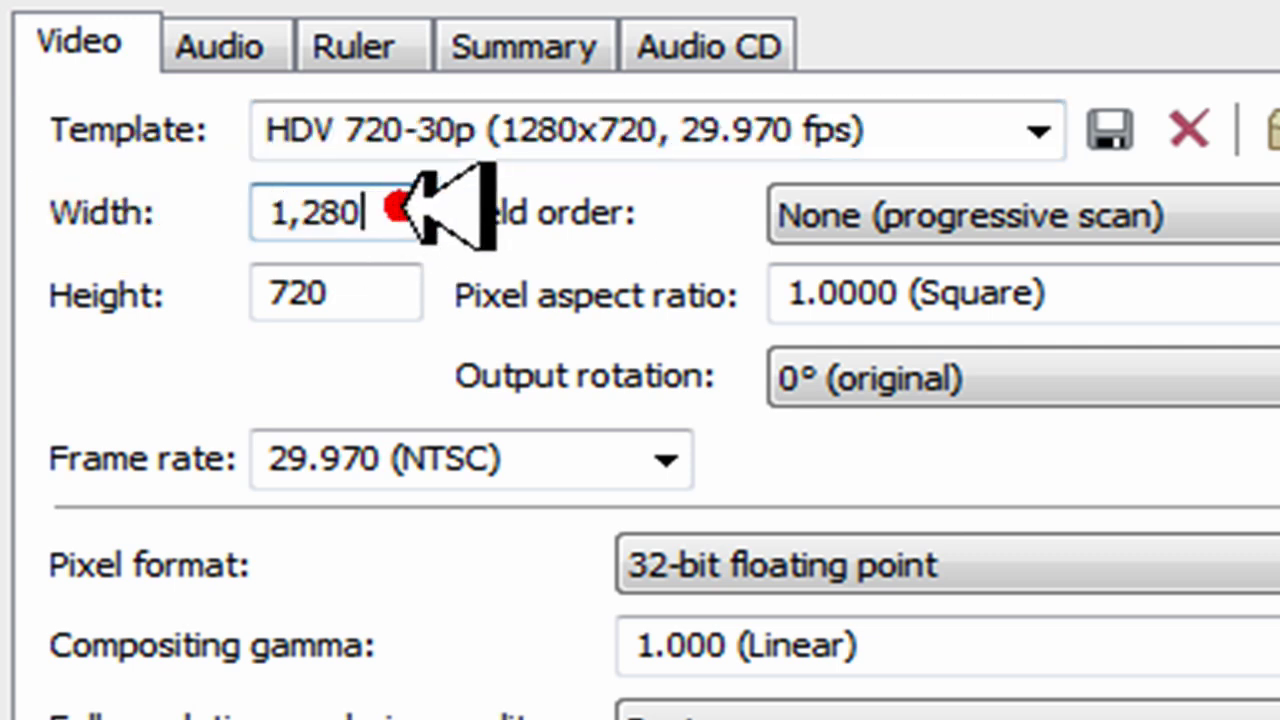
{"action": "left_click_drag", "start_coordinate": [354, 300], "coordinate": [236, 258]}
{"action": "left_click", "coordinate": [347, 302]}
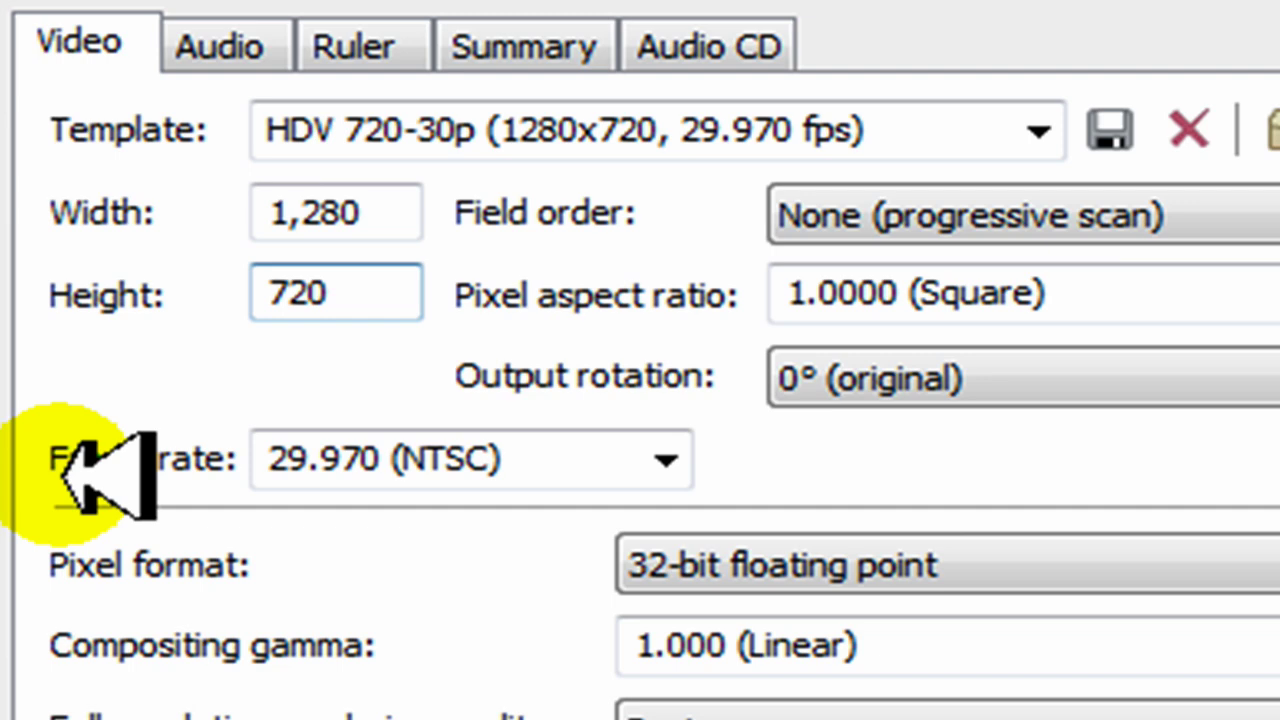
Keep the frame rate at 29.970 (NTSC) and rendering quality at Best
{"action": "left_click", "coordinate": [667, 462]}
{"action": "left_click", "coordinate": [680, 455]}
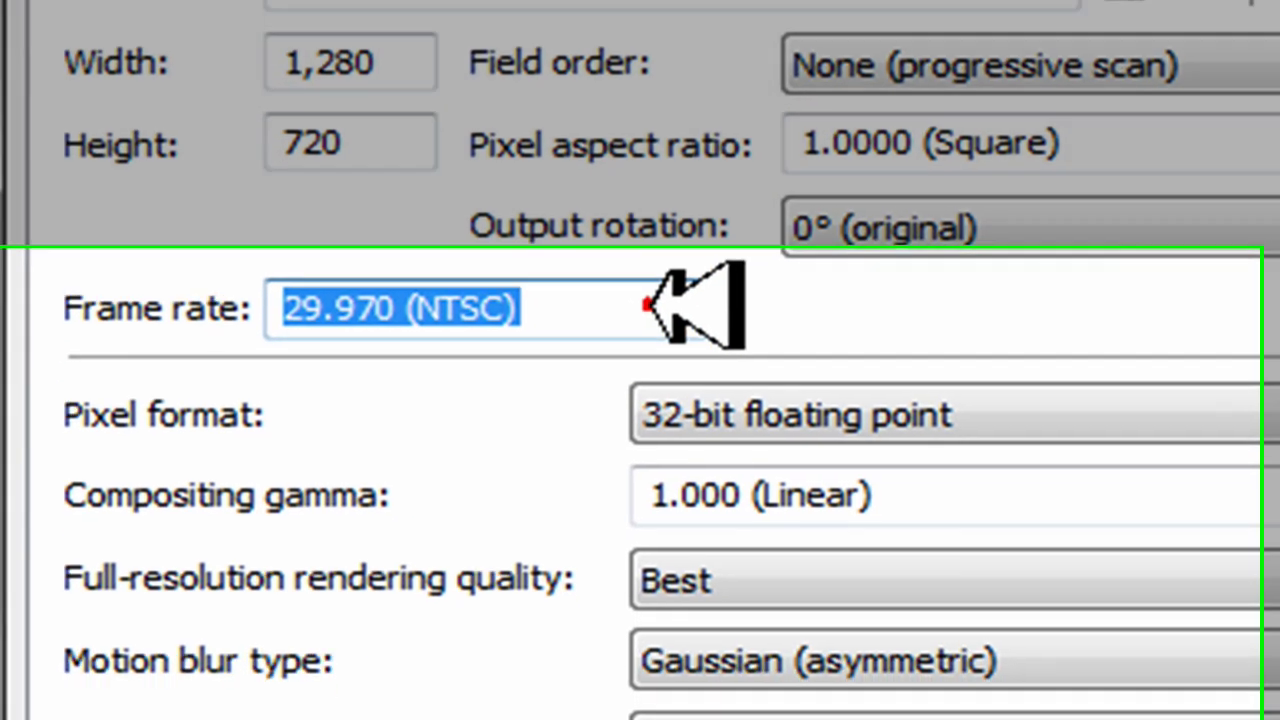
{"action": "left_click", "coordinate": [676, 308]}
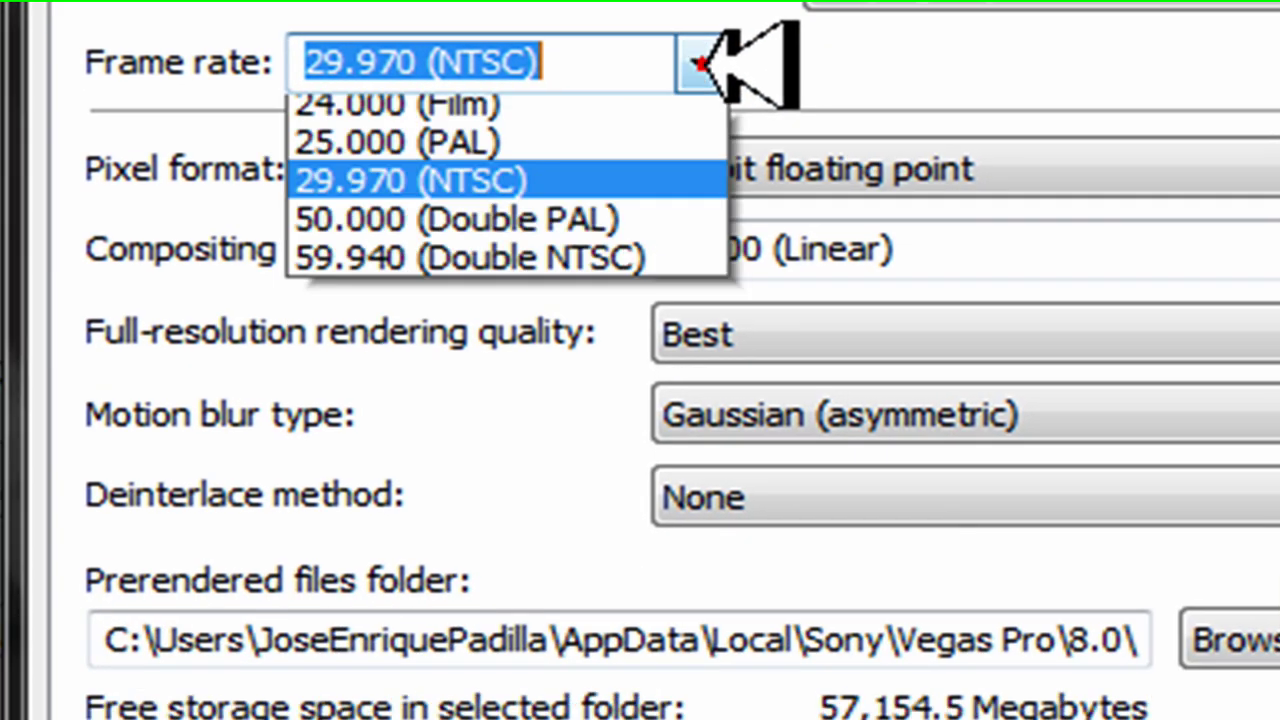
{"action": "left_click", "coordinate": [415, 378]}
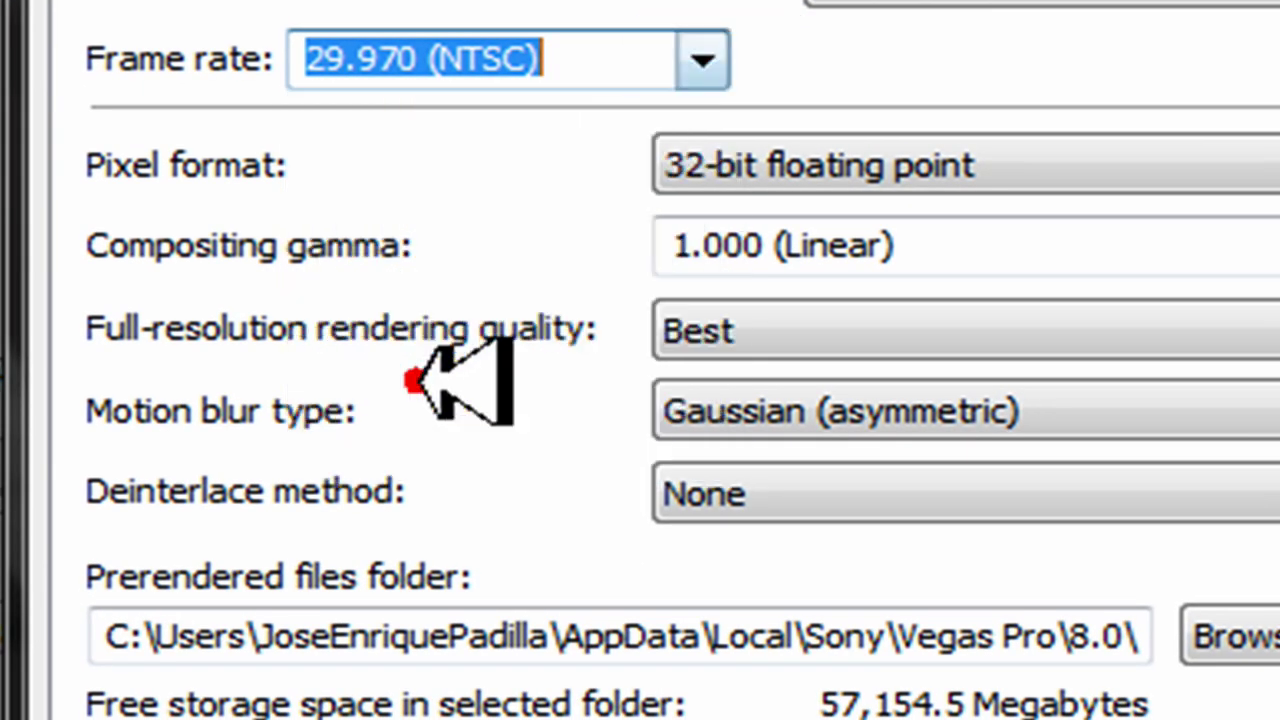
{"action": "left_click", "coordinate": [286, 134]}
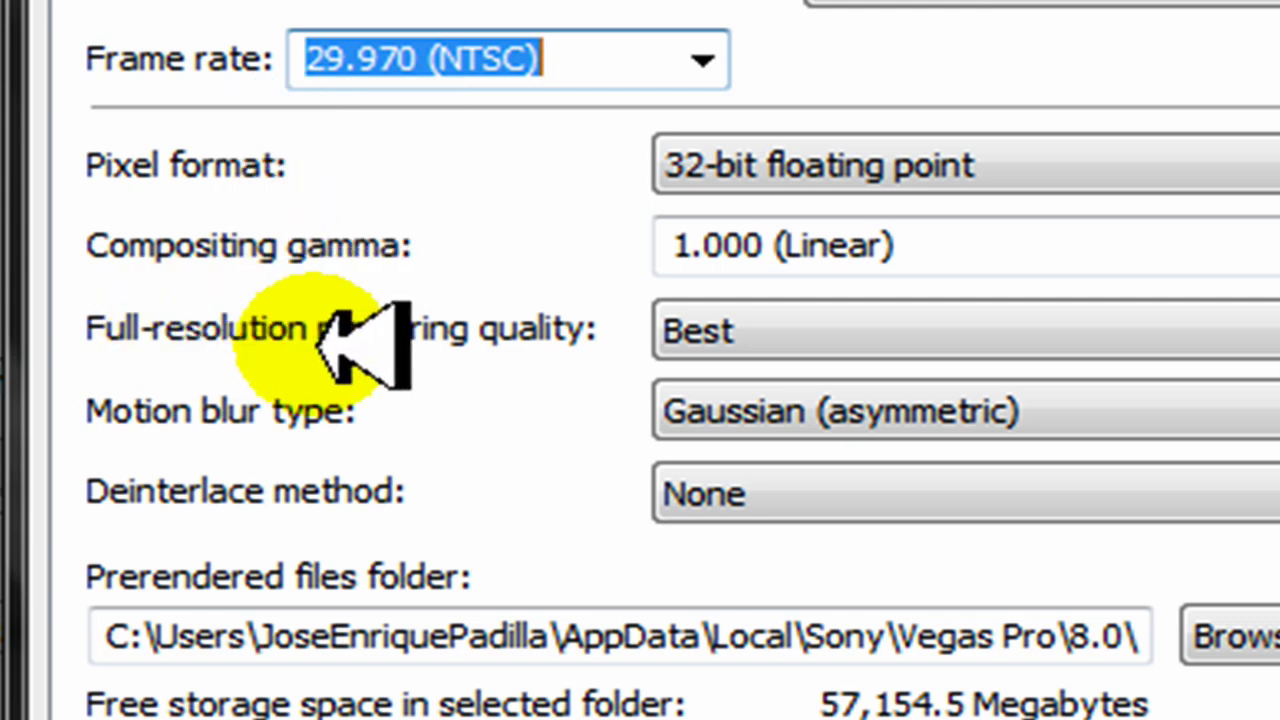
{"action": "left_click", "coordinate": [715, 330]}
{"action": "left_click", "coordinate": [700, 497]}
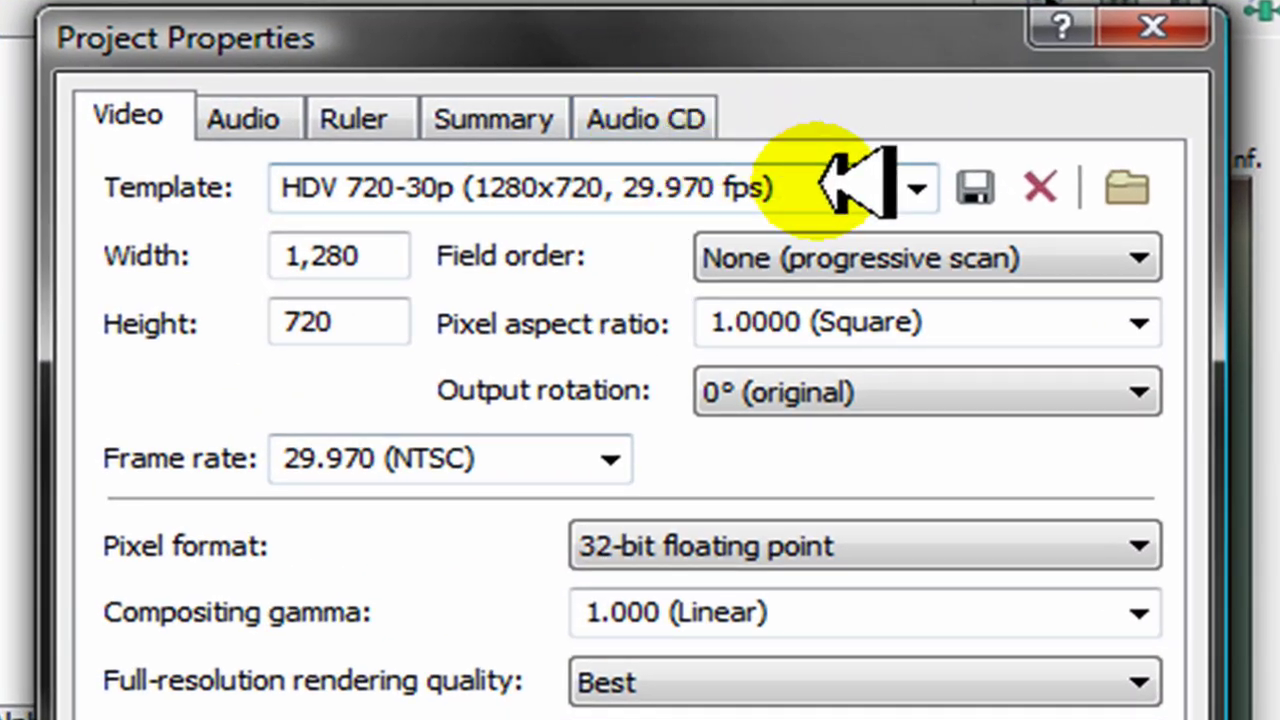
Save the 1280x720, 29.970 fps settings as the template 'Youtube HD Format'
{"action": "left_click", "coordinate": [808, 187]}
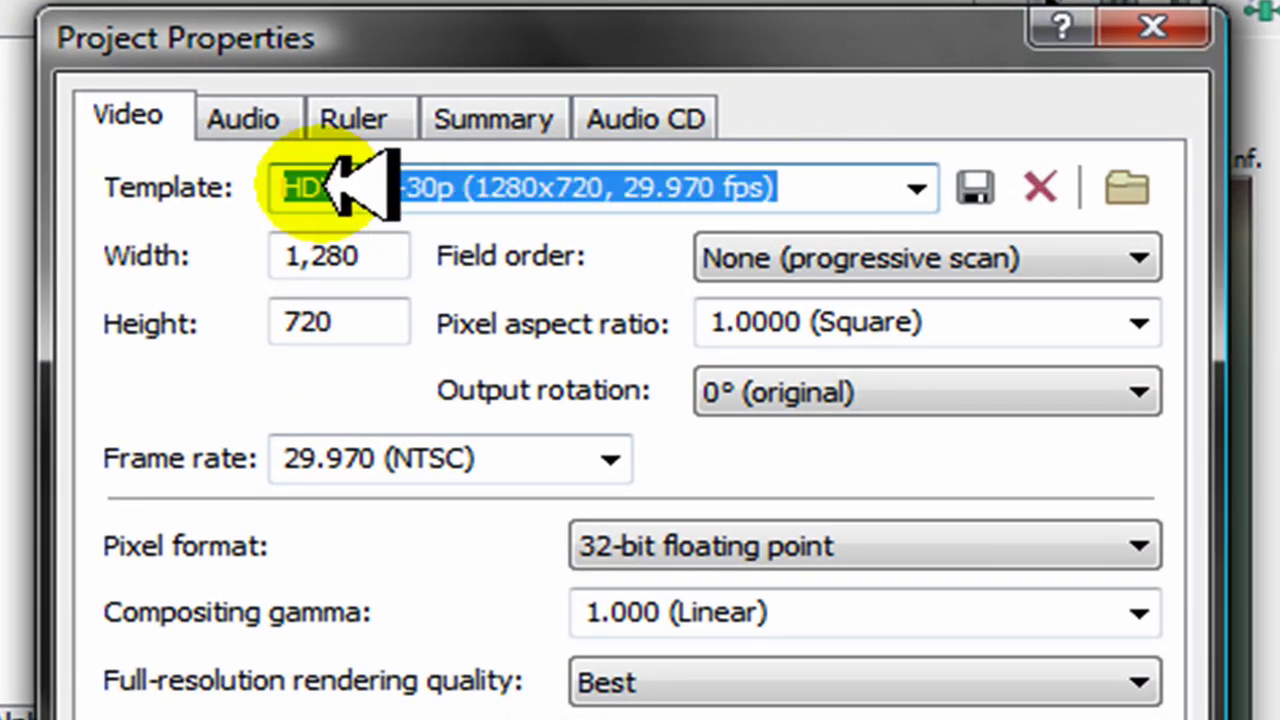
{"action": "type", "text": "You"}
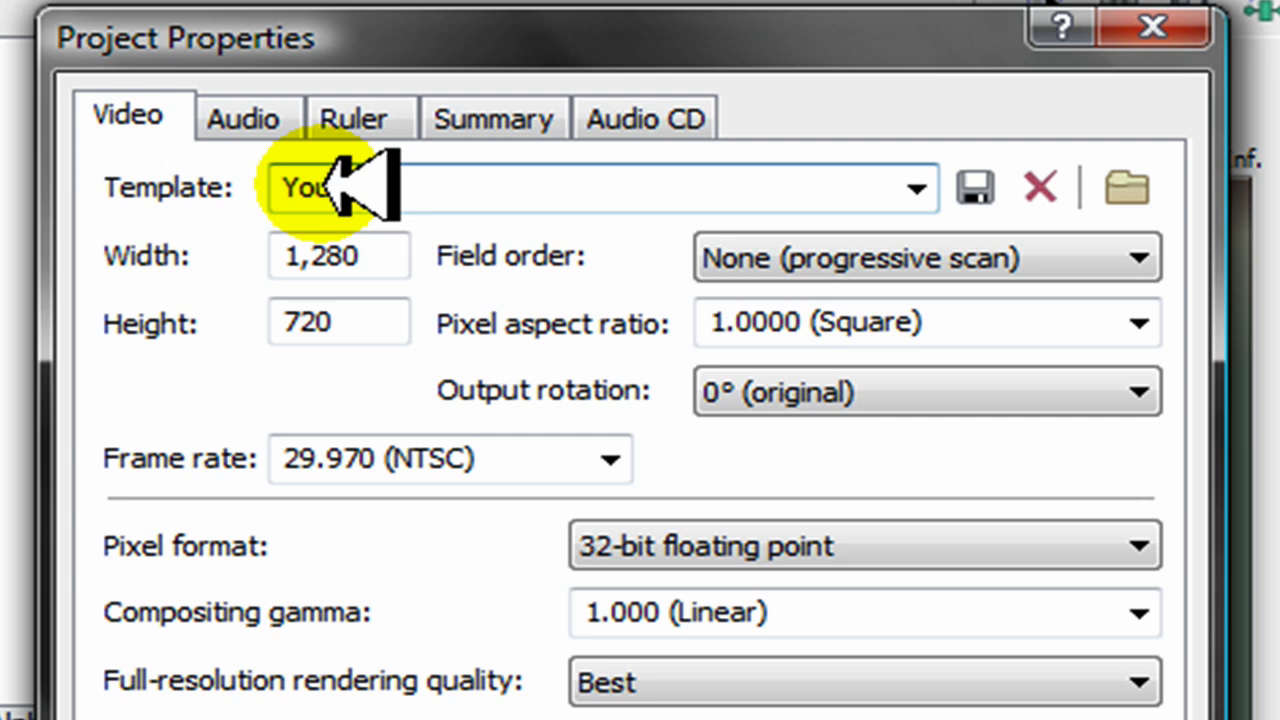
{"action": "type", "text": "tube HD"}
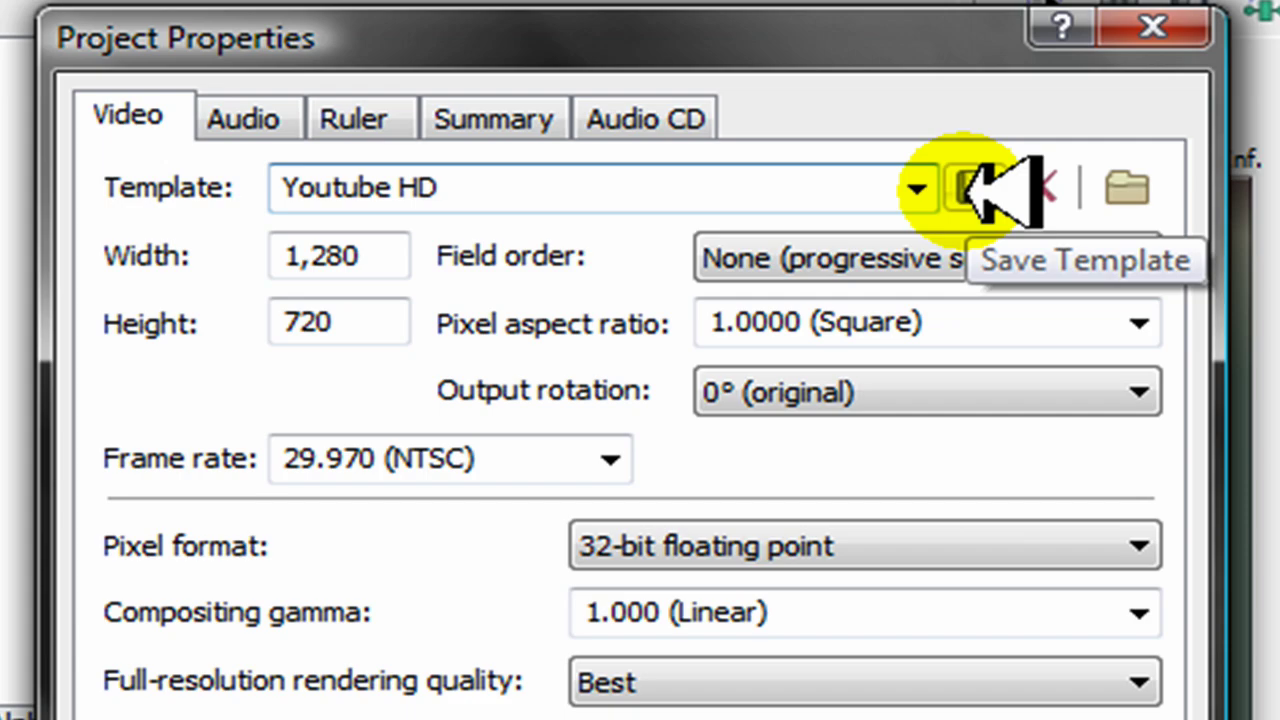
{"action": "left_click", "coordinate": [914, 186]}
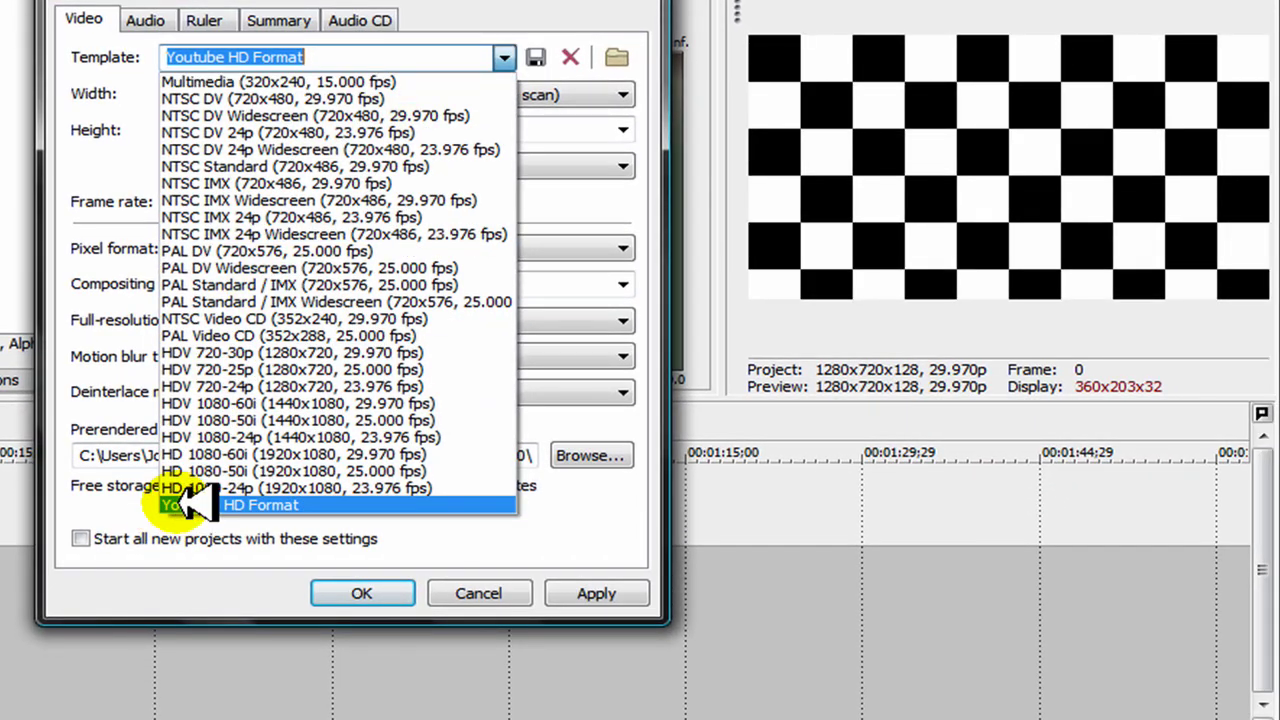
{"action": "left_click", "coordinate": [185, 503]}
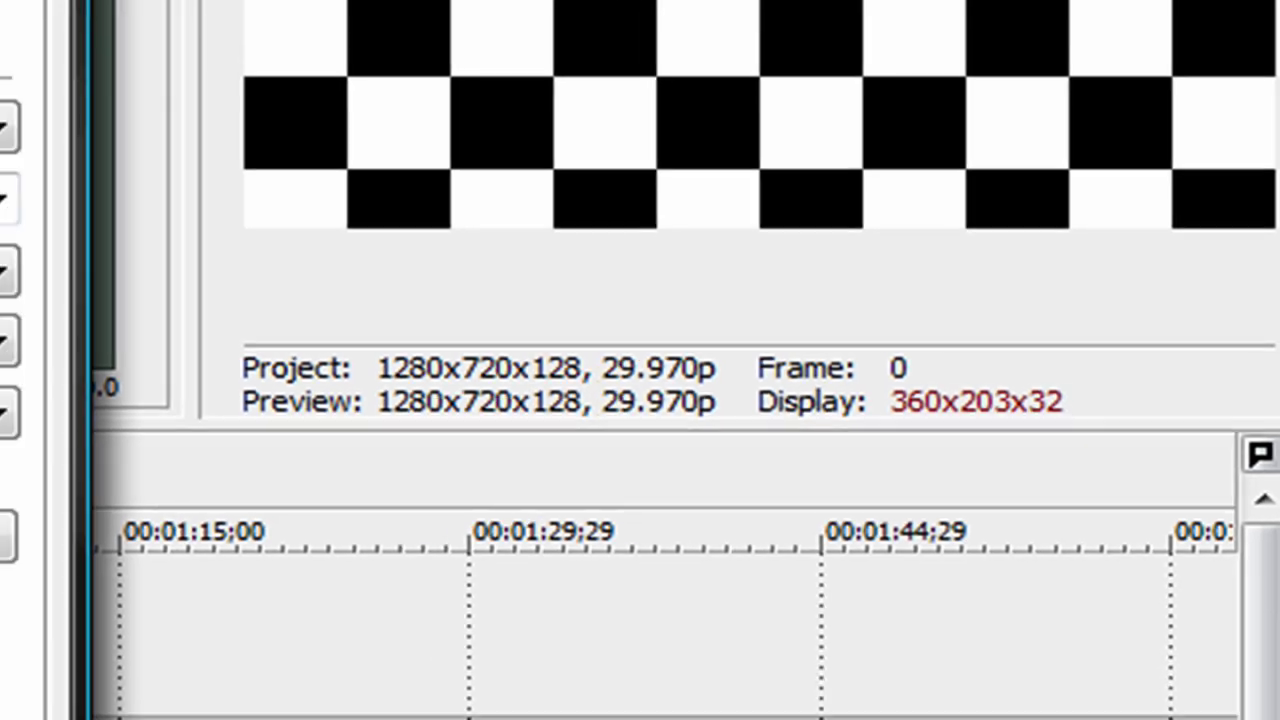
Tick 'Start all new projects with these settings' in Project Properties and confirm with OK
{"action": "key", "text": "alt+Return"}
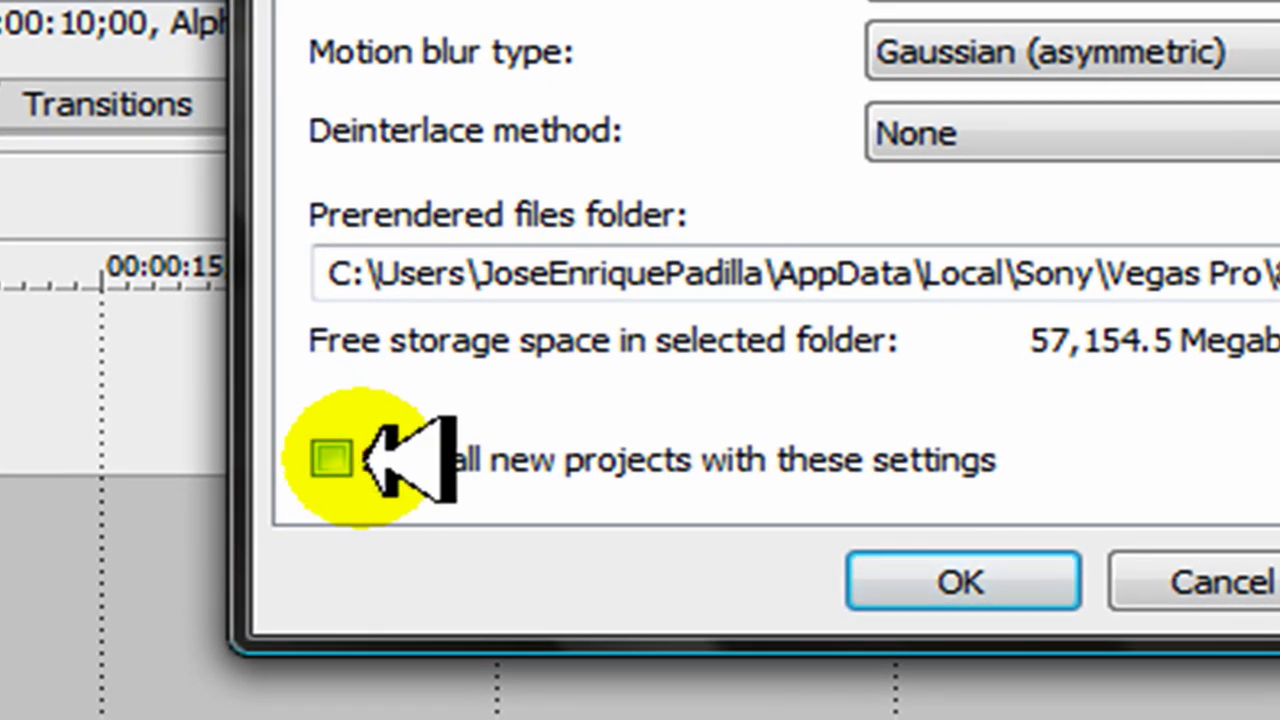
{"action": "left_click", "coordinate": [364, 459]}
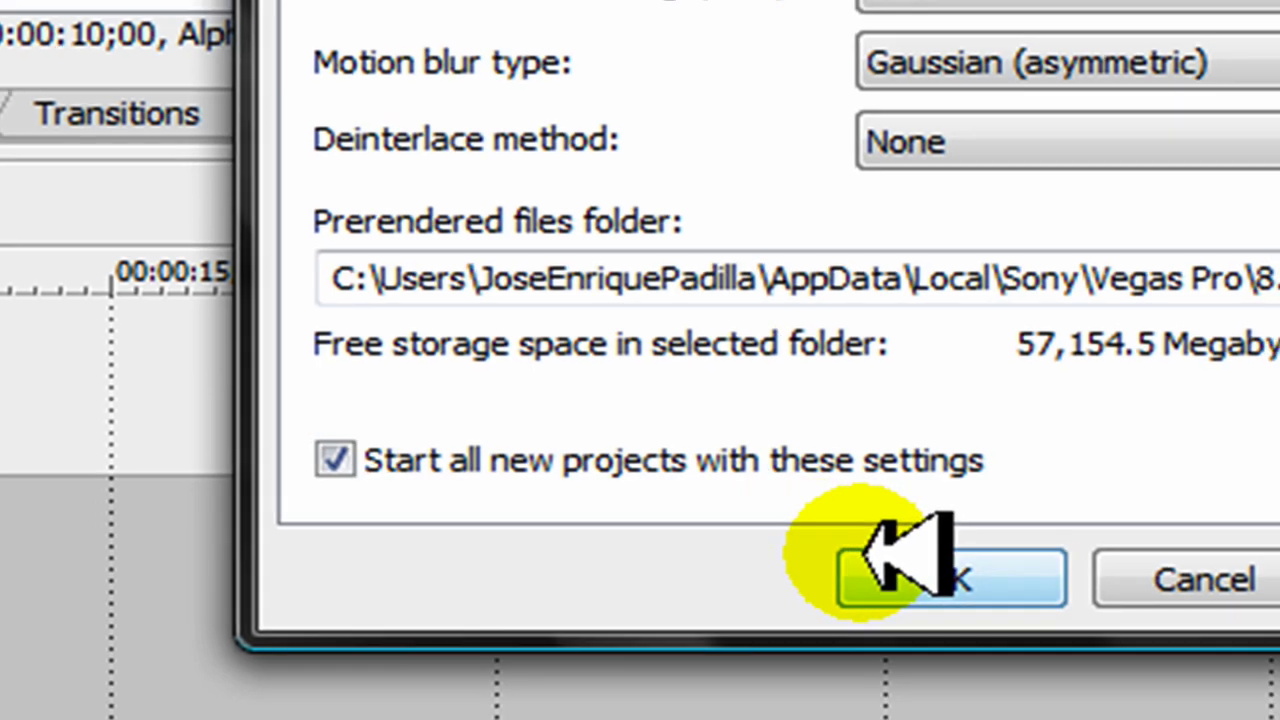
{"action": "left_click", "coordinate": [905, 565]}
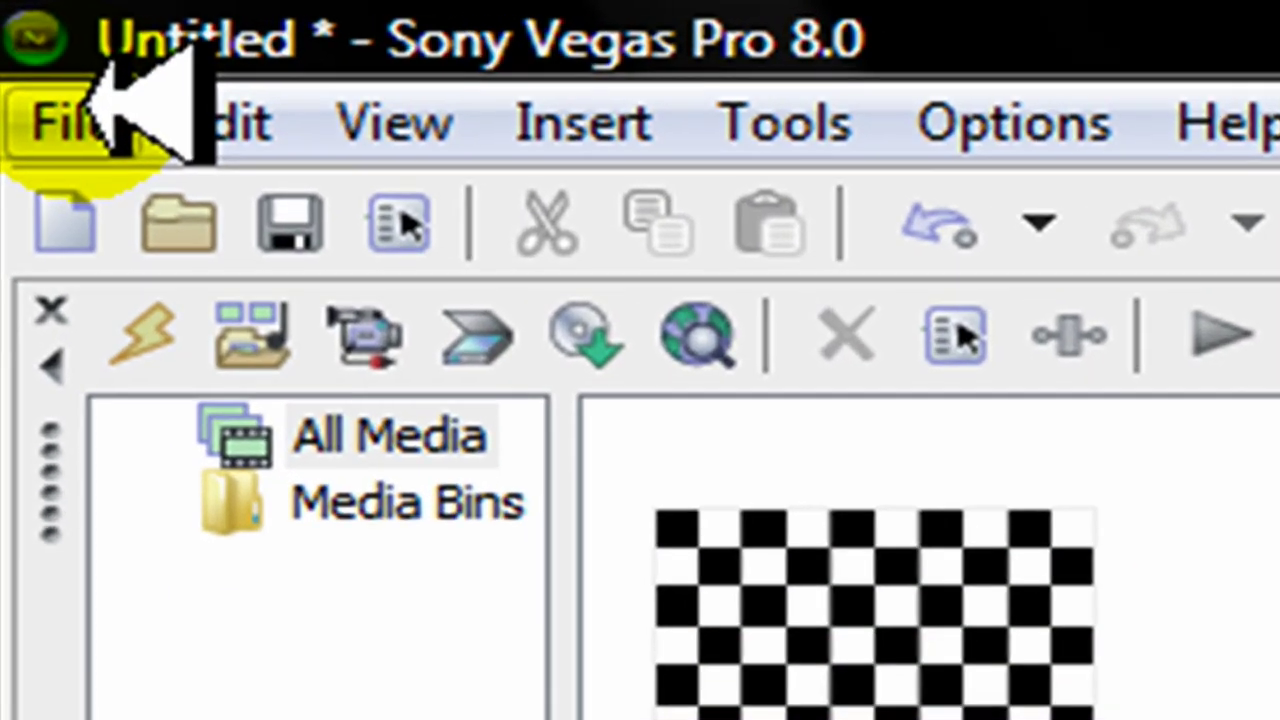
Open File > Render As with Windows Media Video V9 (*.wmv) as the output type
{"action": "left_click", "coordinate": [90, 110]}
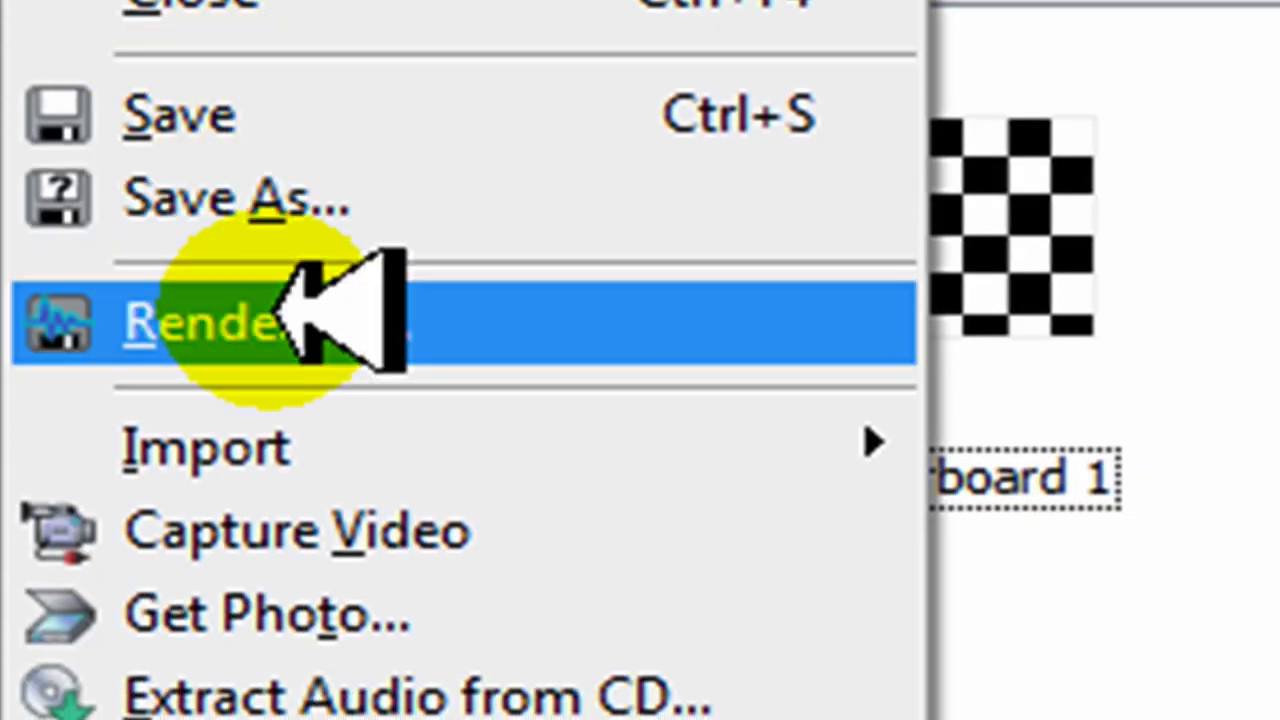
{"action": "left_click", "coordinate": [282, 318]}
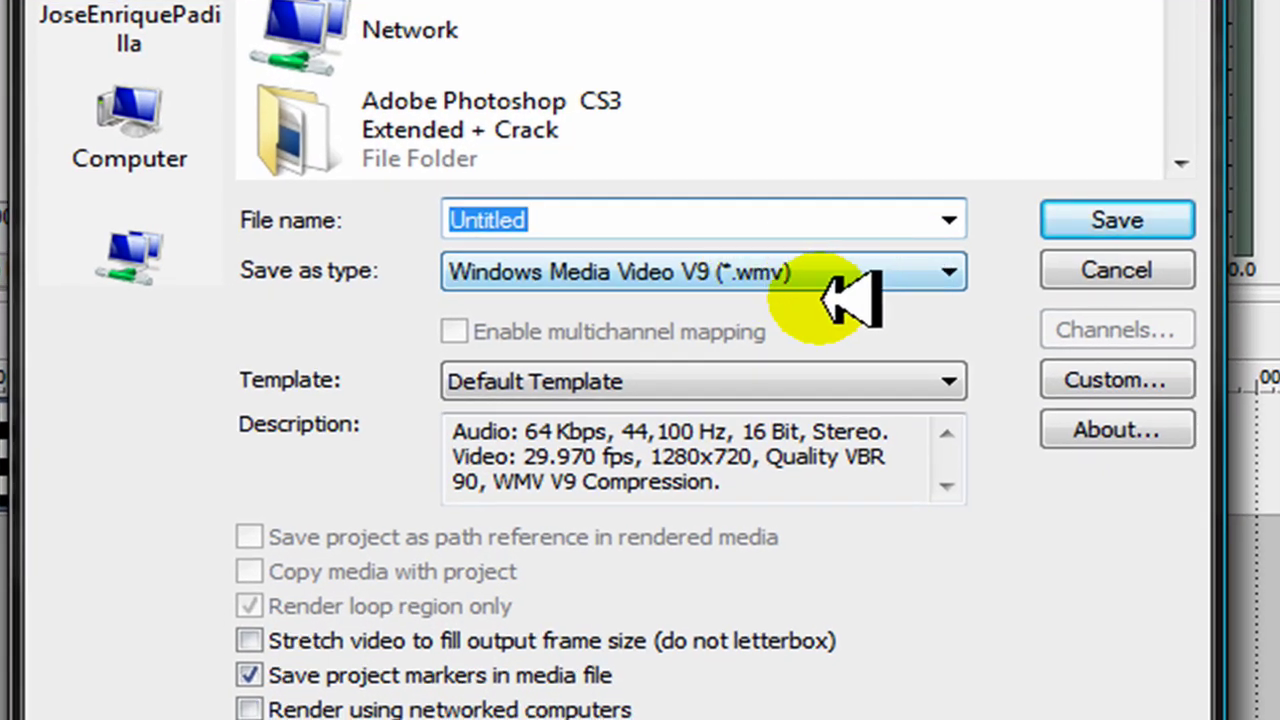
{"action": "left_click", "coordinate": [796, 270]}
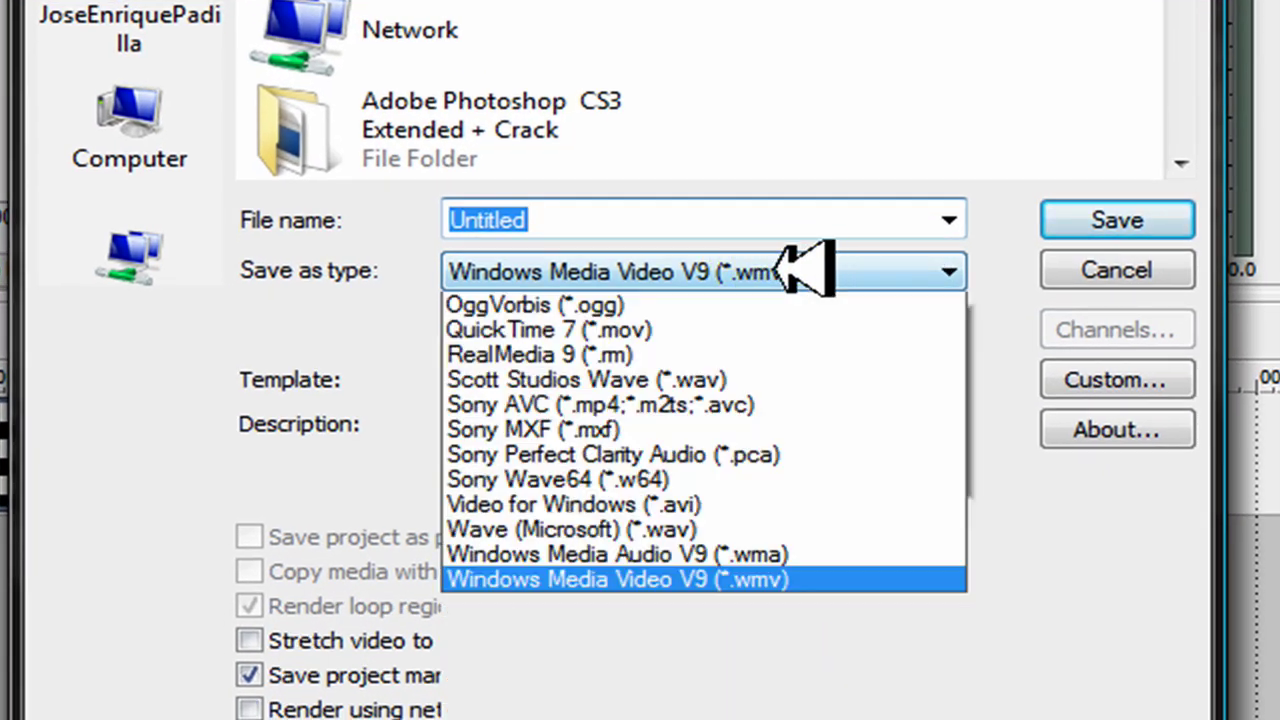
{"action": "scroll", "coordinate": [790, 272], "scroll_direction": "up", "scroll_amount": 4}
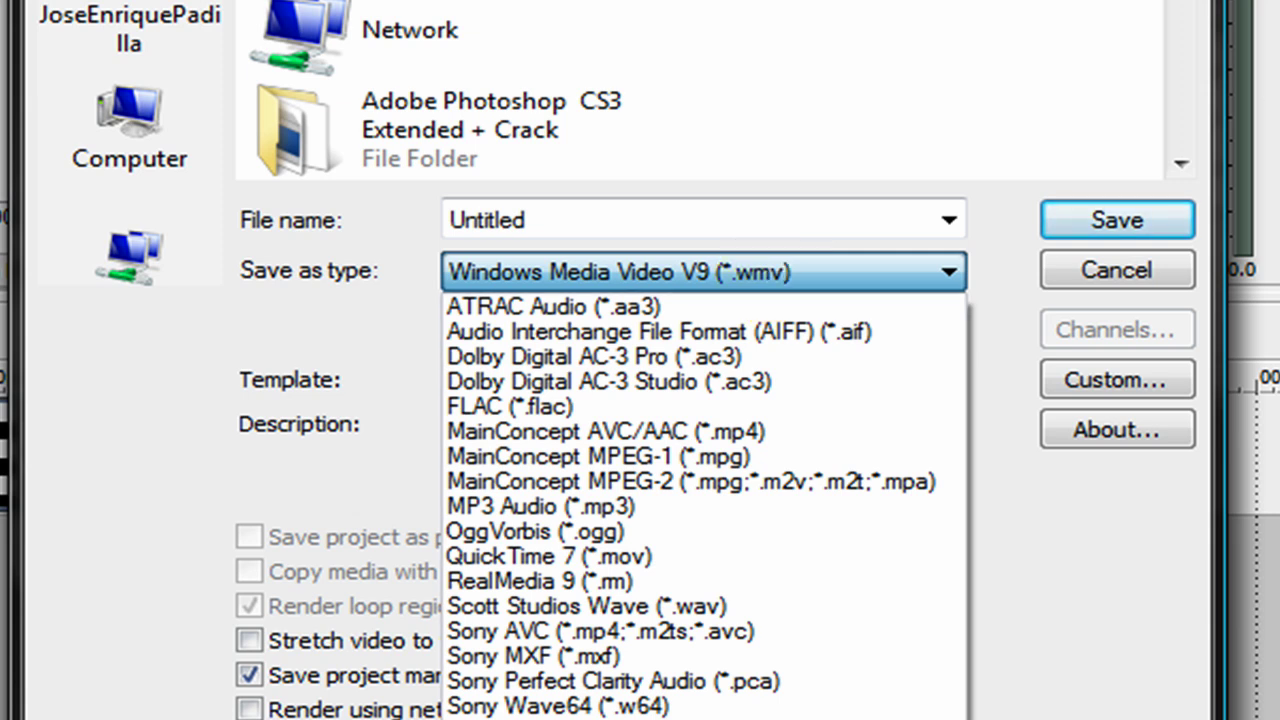
{"action": "left_click", "coordinate": [386, 460]}
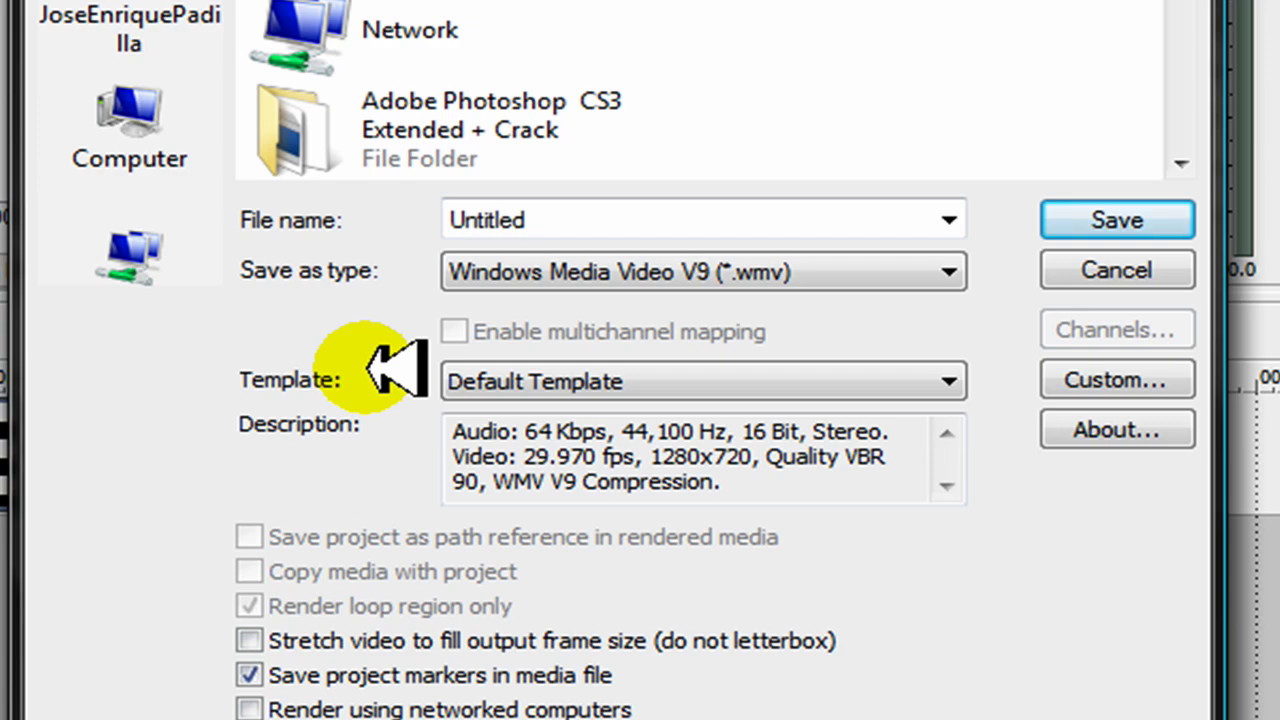
Keep the Default Template (1280x720, 29.970 fps) as the render template and save
{"action": "left_click", "coordinate": [560, 380]}
{"action": "left_click", "coordinate": [568, 378]}
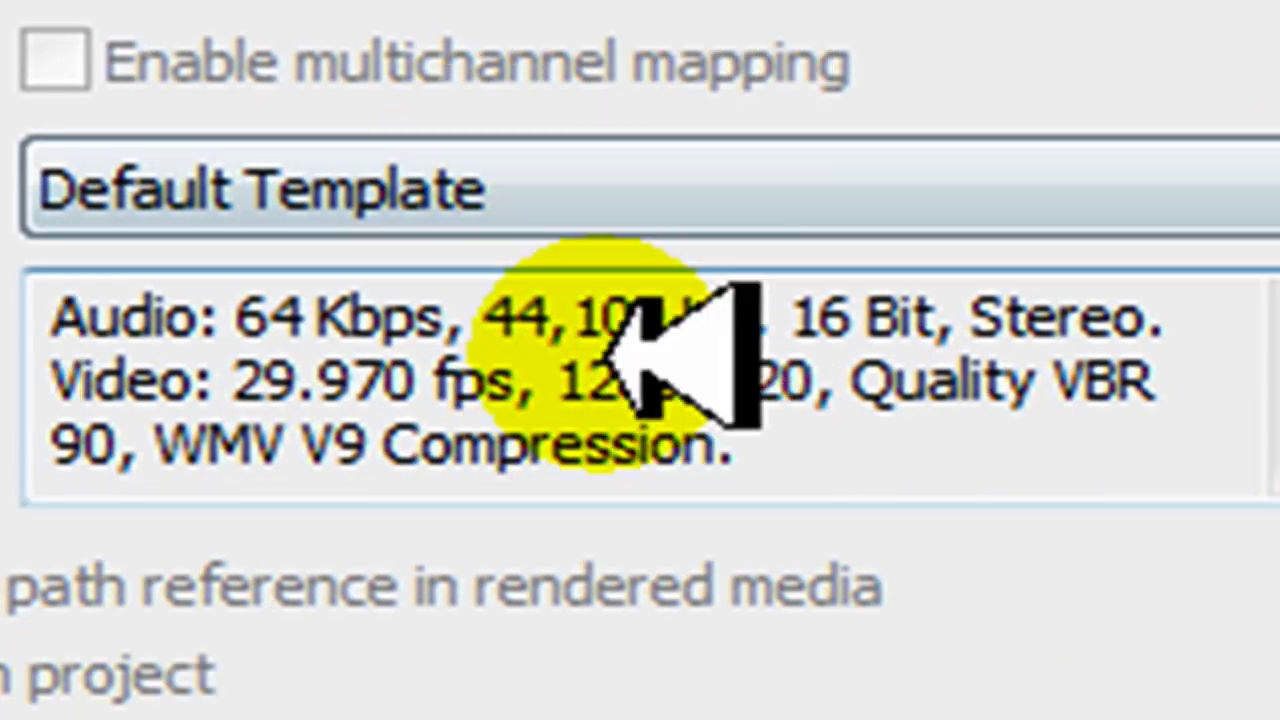
{"action": "left_click_drag", "start_coordinate": [563, 395], "coordinate": [810, 368]}
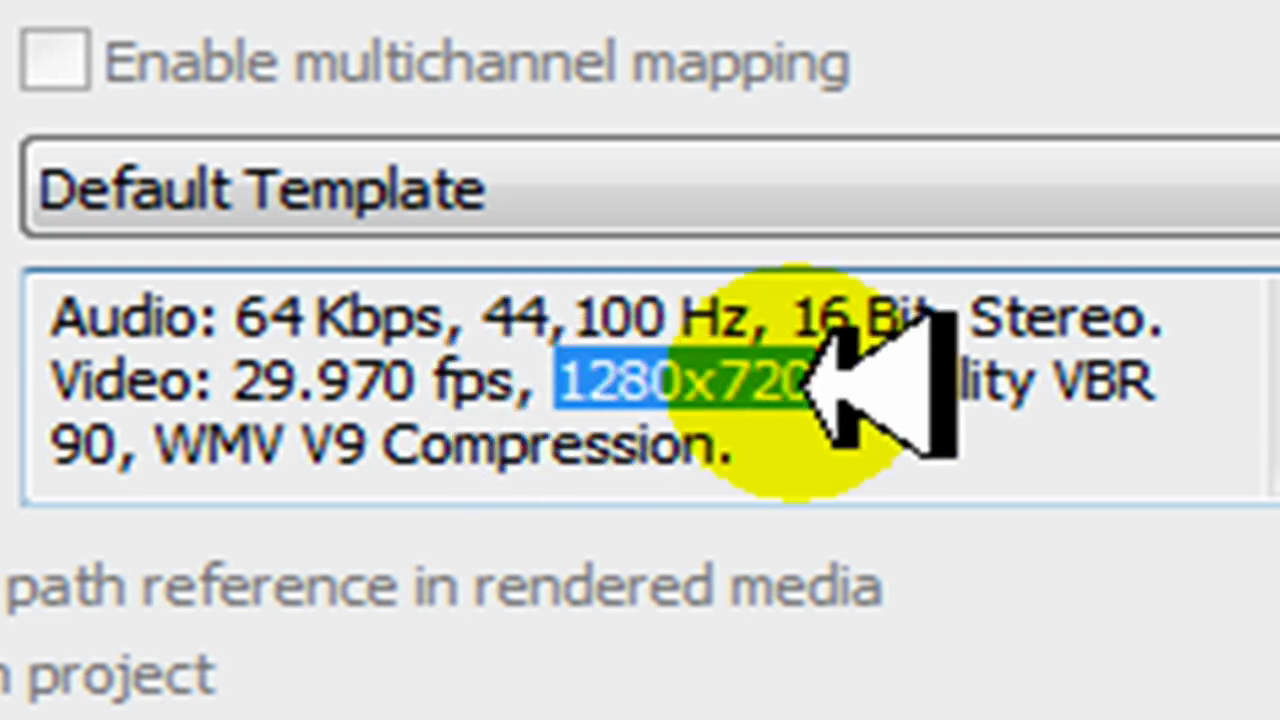
{"action": "left_click", "coordinate": [360, 396]}
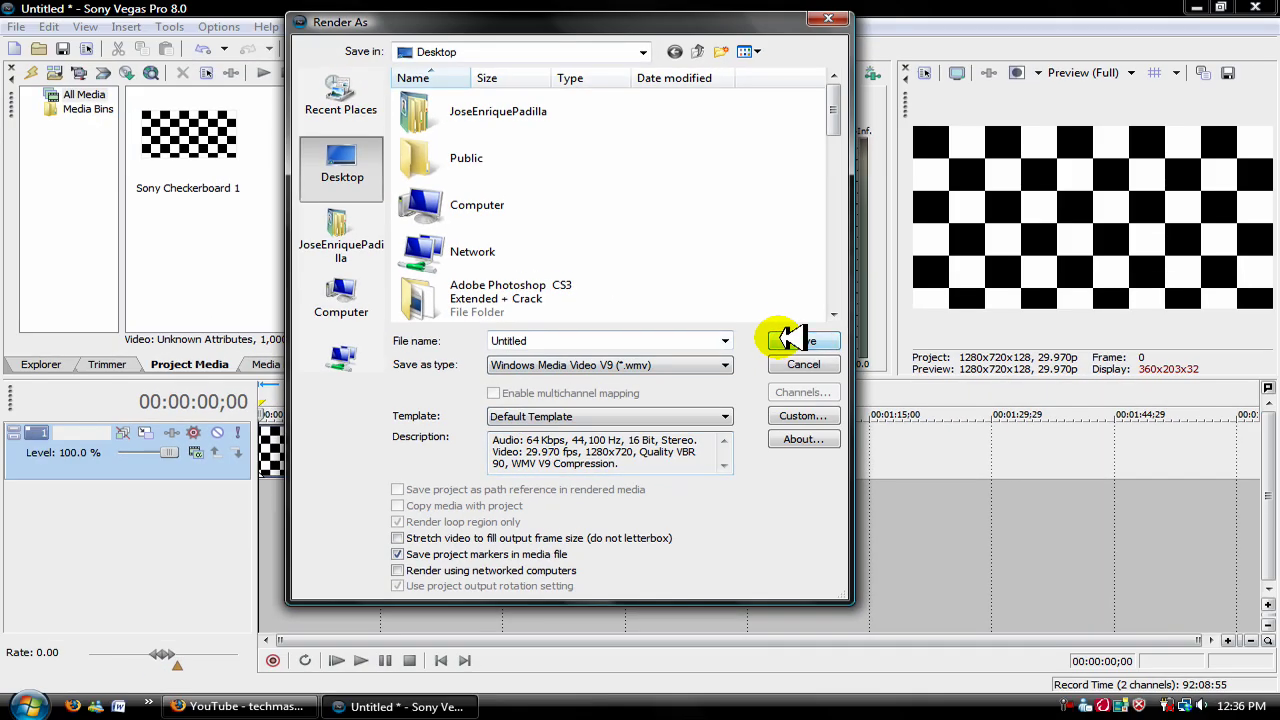
{"action": "left_click", "coordinate": [797, 341]}
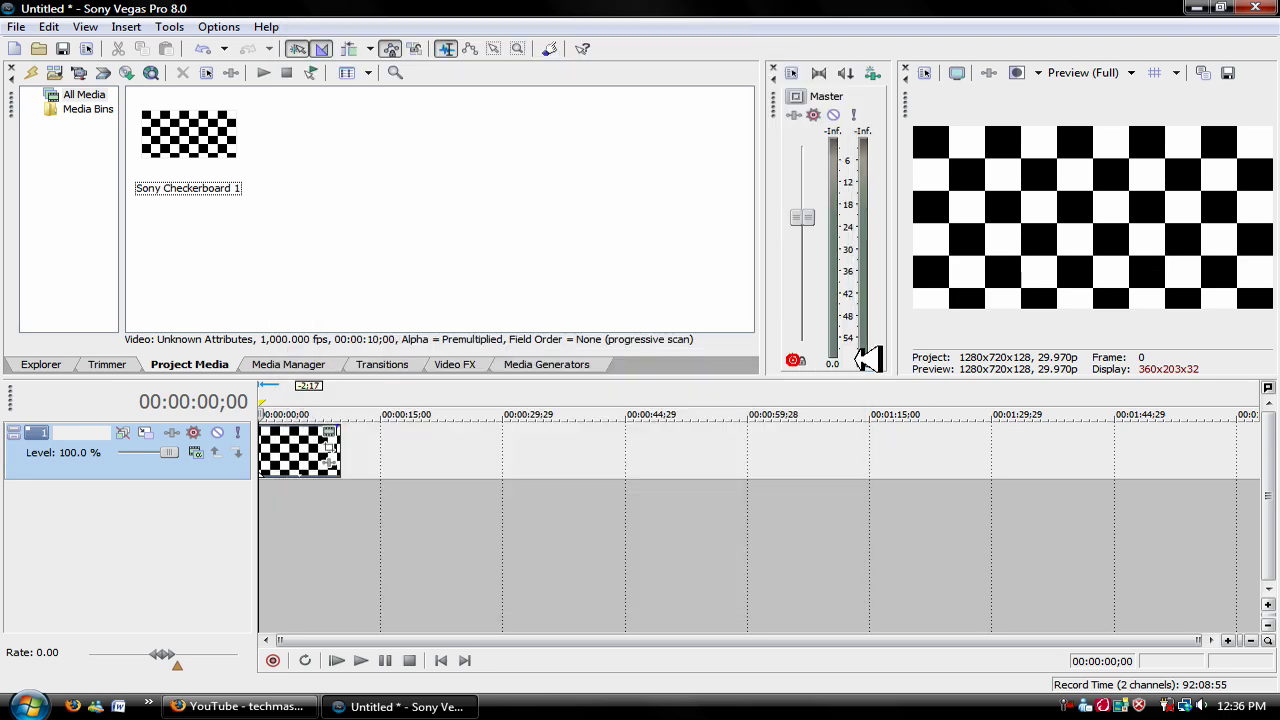
{"action": "left_click", "coordinate": [778, 28]}
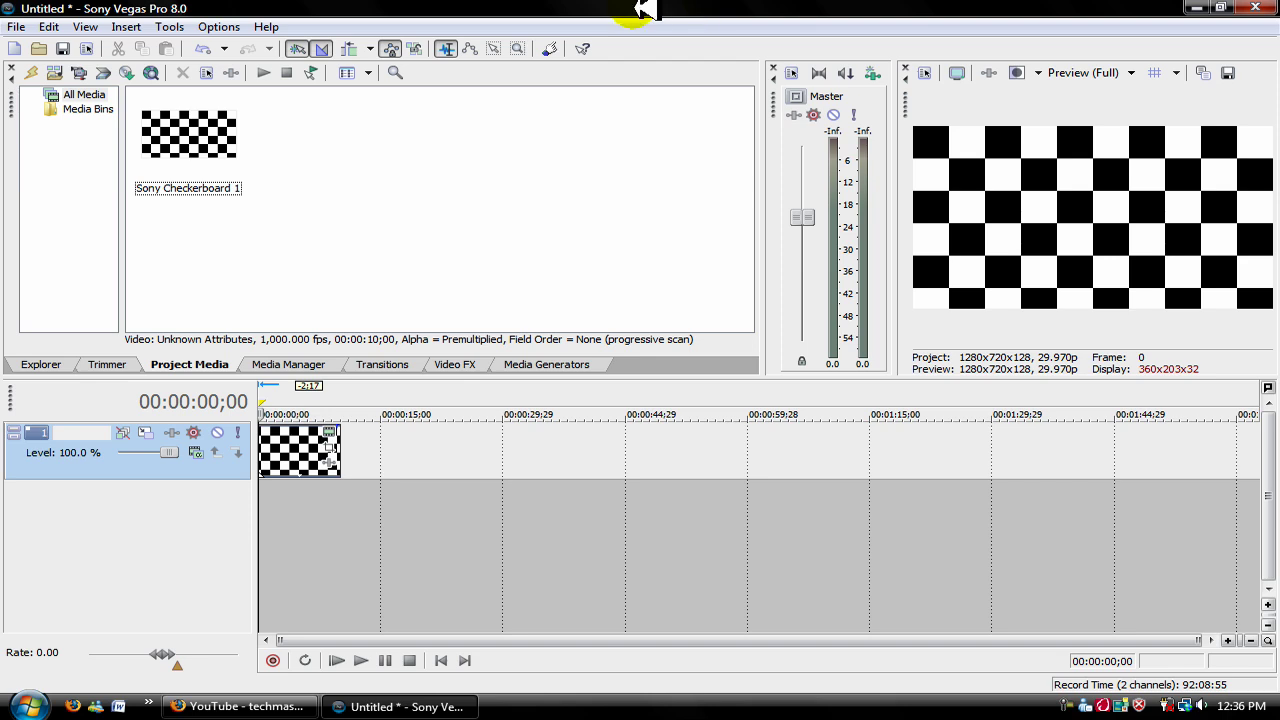
{"action": "left_click", "coordinate": [548, 108]}
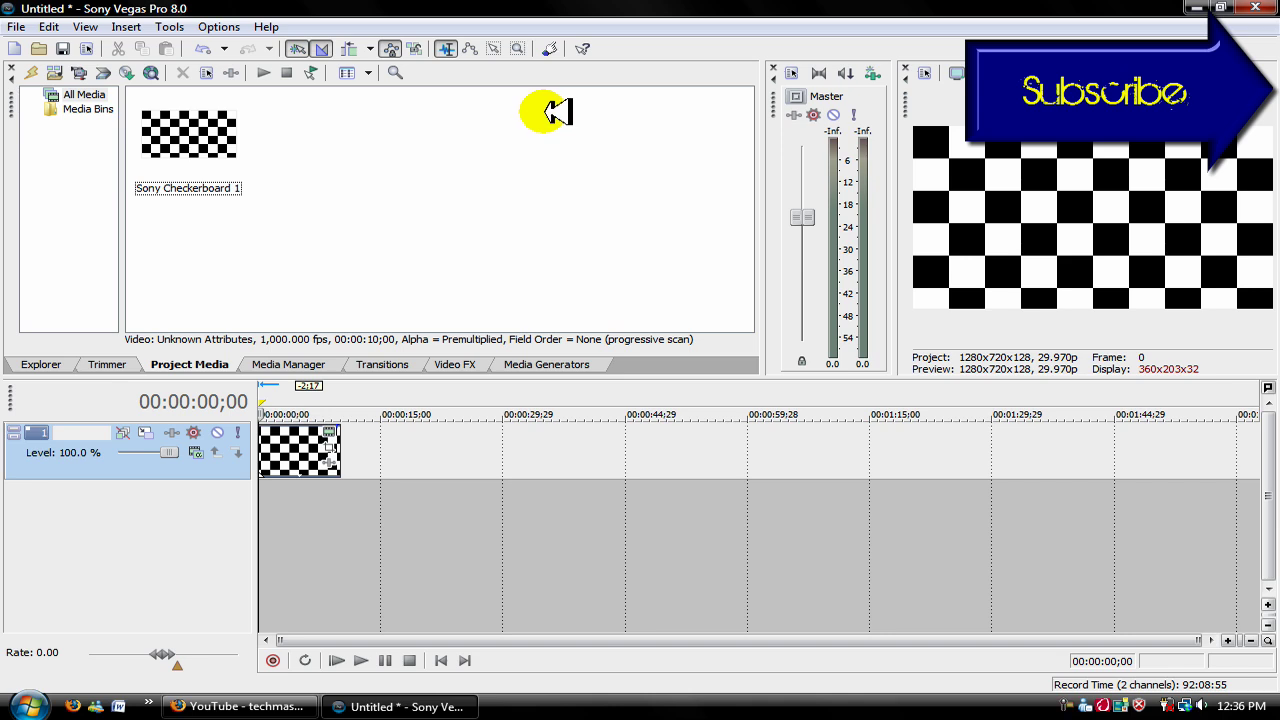
{"action": "left_click", "coordinate": [556, 112]}
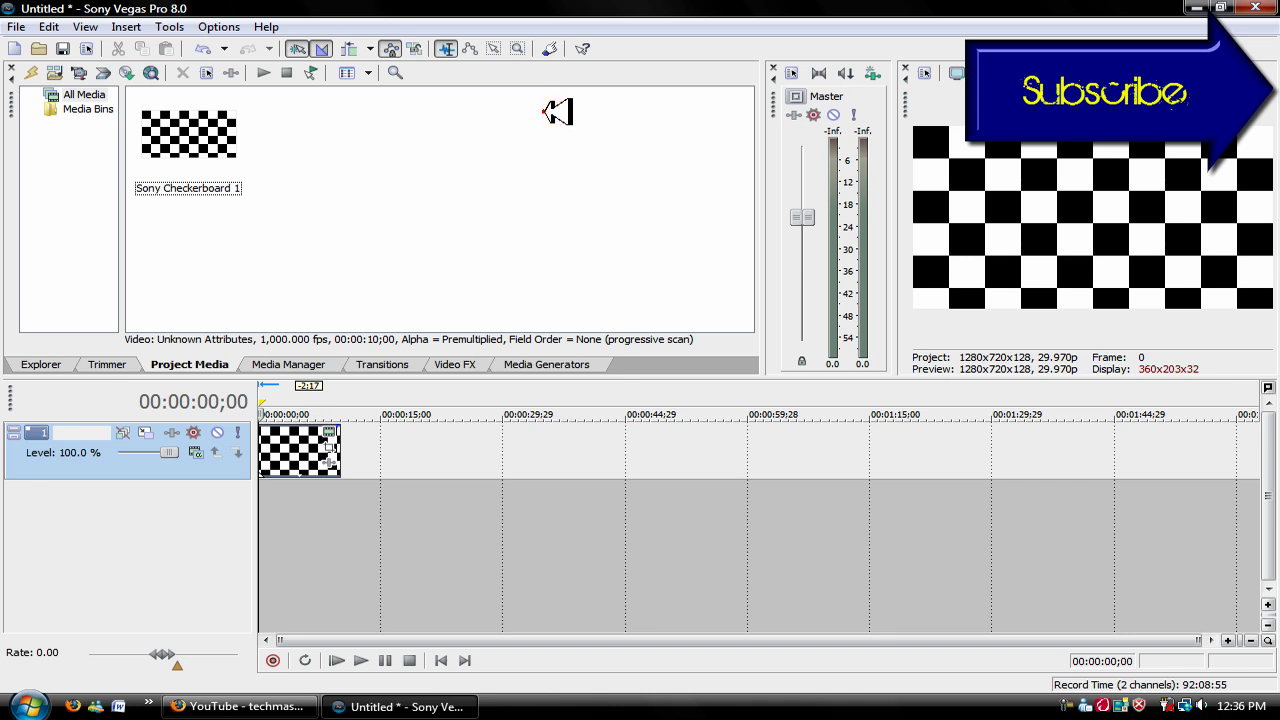
{"action": "left_click", "coordinate": [556, 112]}
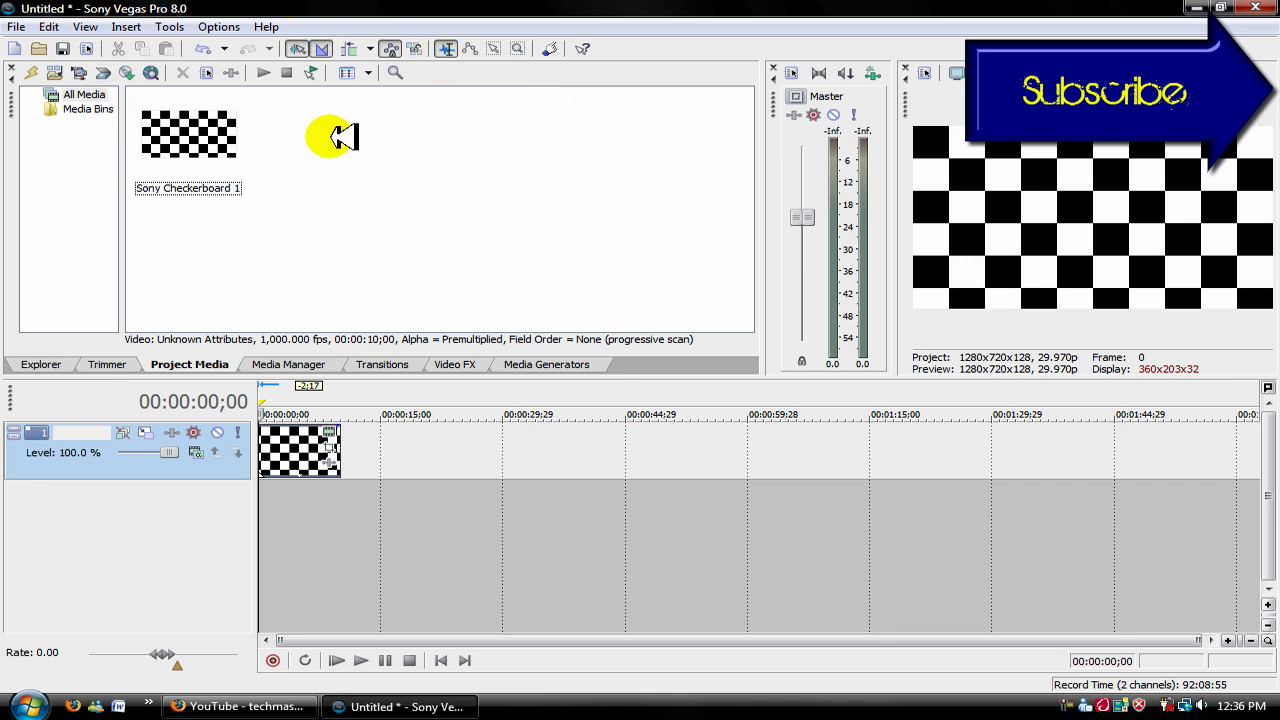